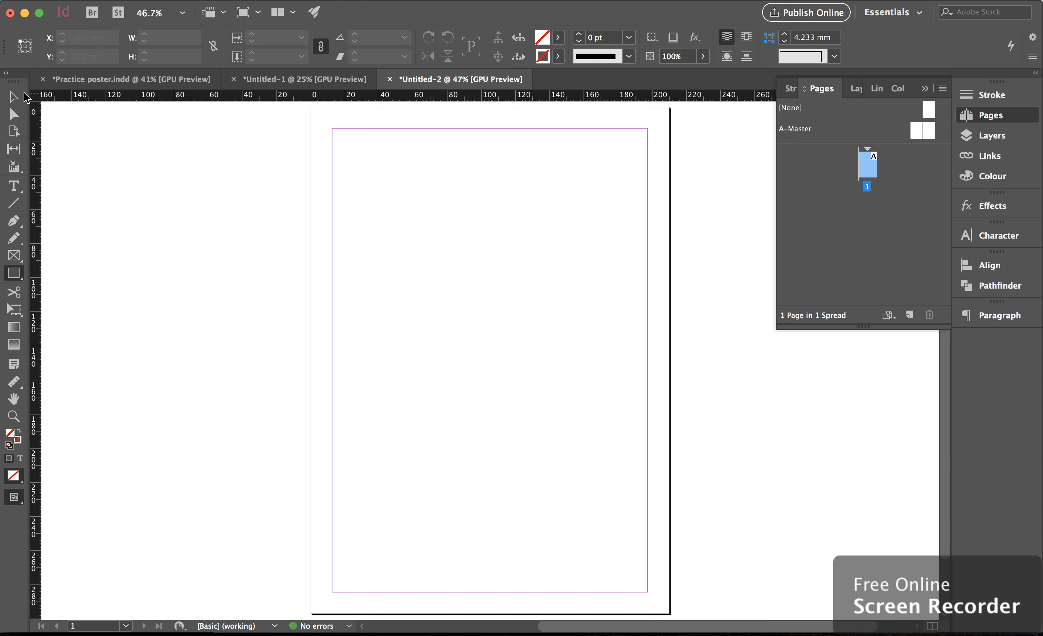
Draw a 210 × 297 mm rectangle covering the whole page with the Rectangle tool
{"action": "left_click", "coordinate": [17, 278]}
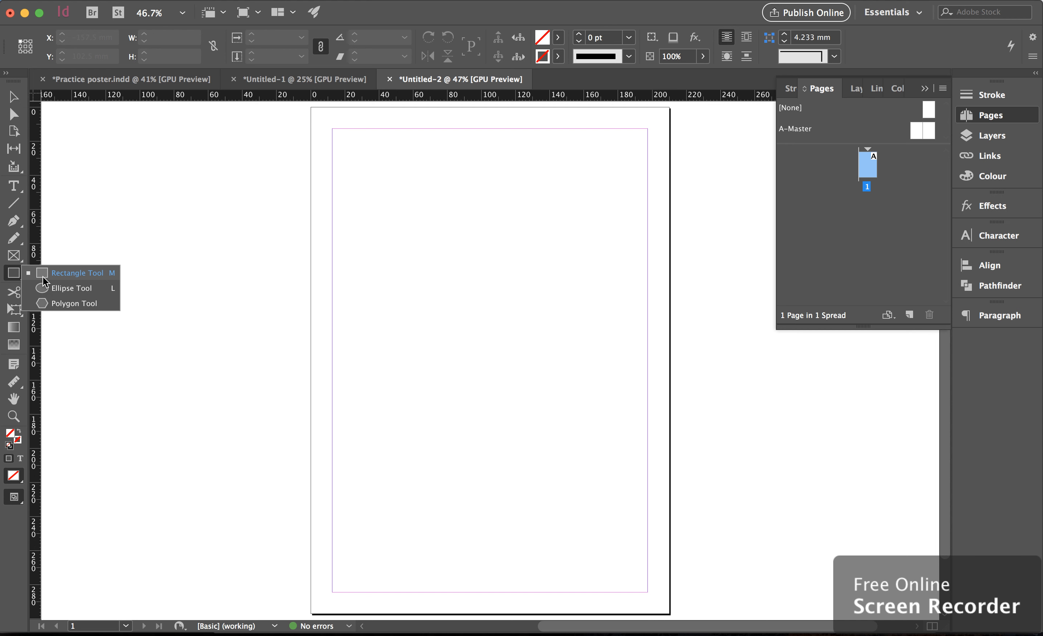
{"action": "left_click", "coordinate": [90, 258]}
{"action": "left_click", "coordinate": [593, 323]}
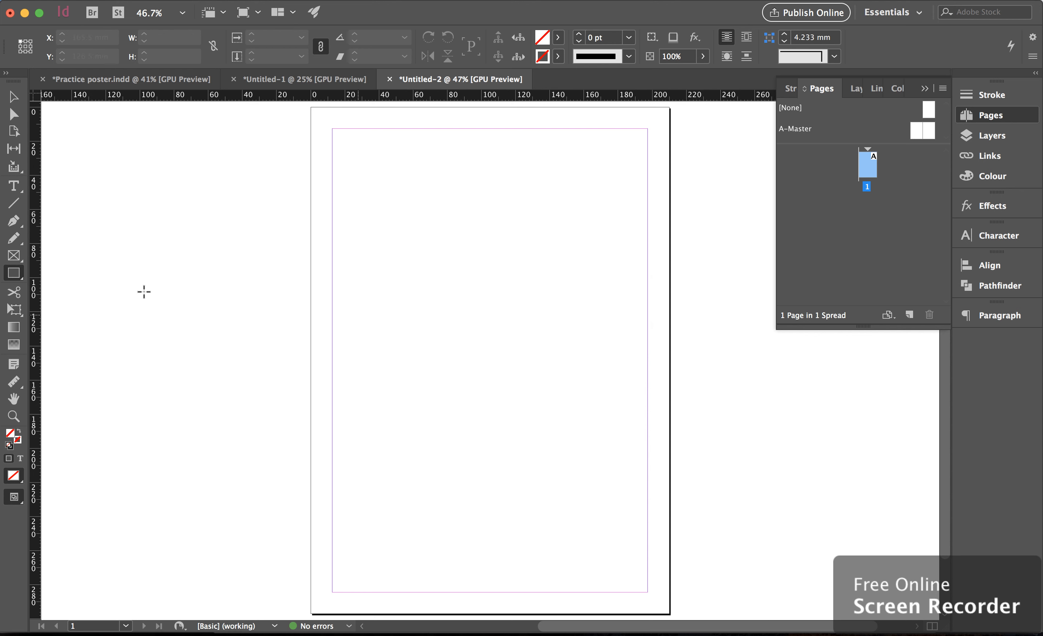
{"action": "left_click", "coordinate": [14, 274]}
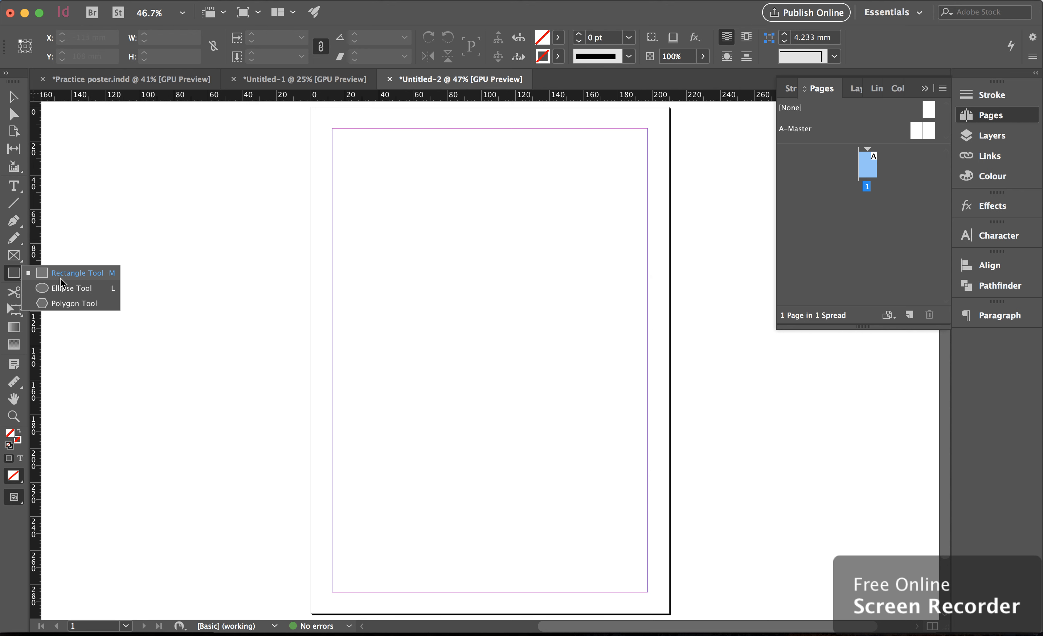
{"action": "left_click", "coordinate": [60, 279]}
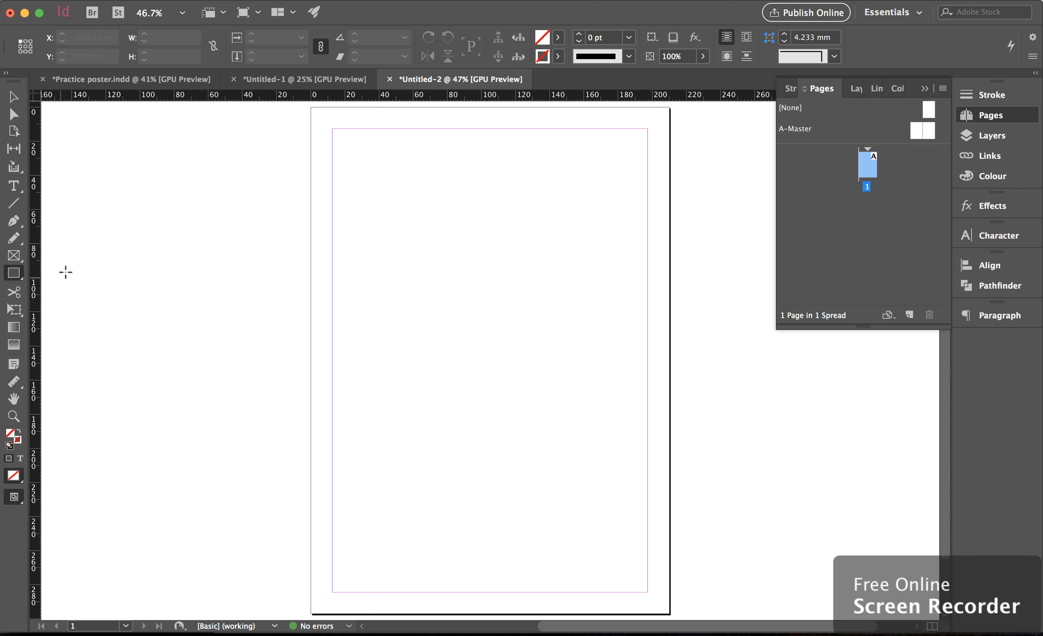
{"action": "mouse_move", "coordinate": [311, 106]}
{"action": "left_mouse_down"}
{"action": "mouse_move", "coordinate": [390, 243]}
{"action": "mouse_move", "coordinate": [523, 426]}
{"action": "mouse_move", "coordinate": [623, 538]}
{"action": "mouse_move", "coordinate": [670, 615]}
{"action": "left_mouse_up"}
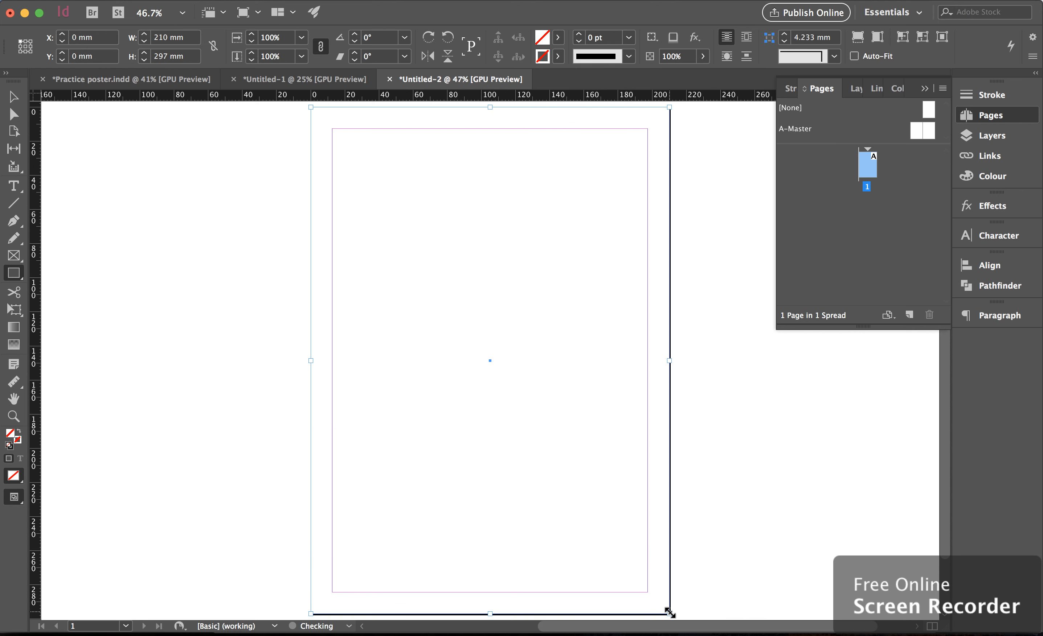
{"action": "key", "text": "super+z"}
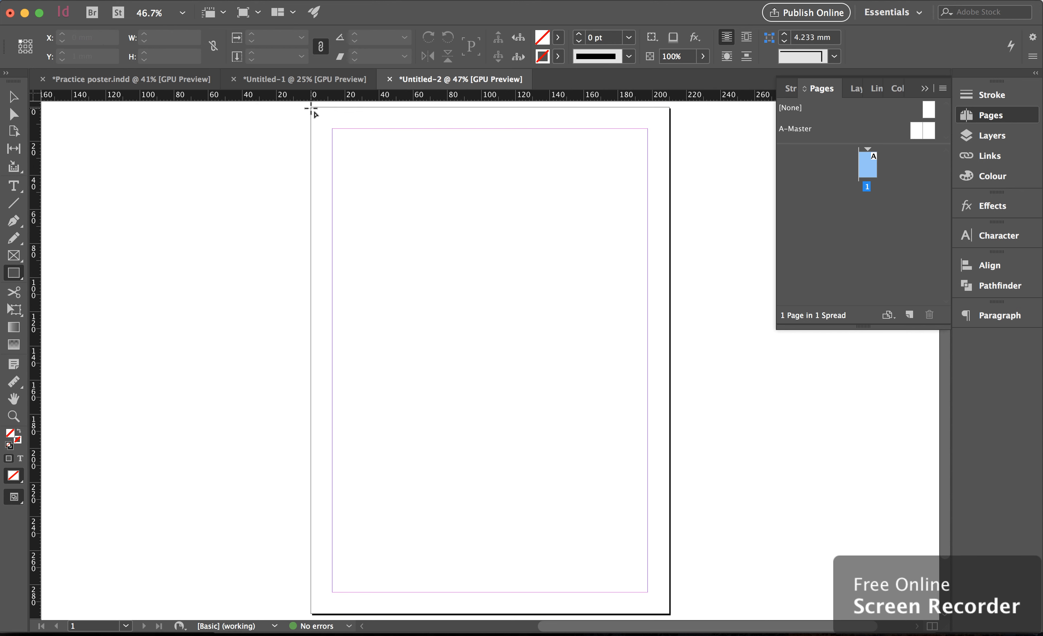
{"action": "left_click_drag", "start_coordinate": [312, 108], "coordinate": [669, 615]}
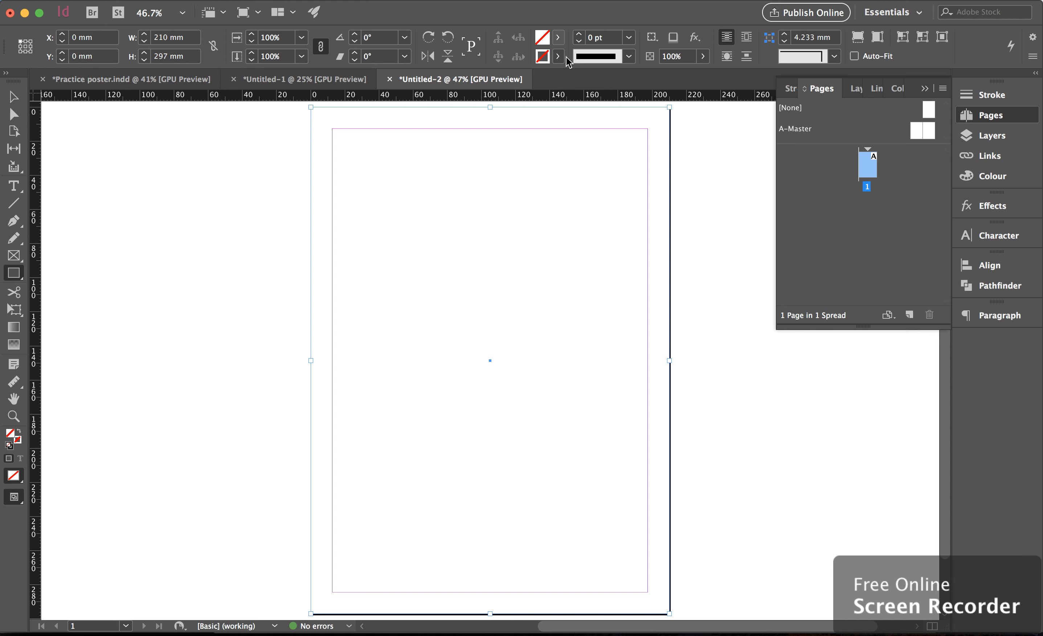
Fill the page rectangle with the C=100 M=0 Y=0 K=0 swatch and lower its tint to 50%
{"action": "left_click", "coordinate": [558, 38]}
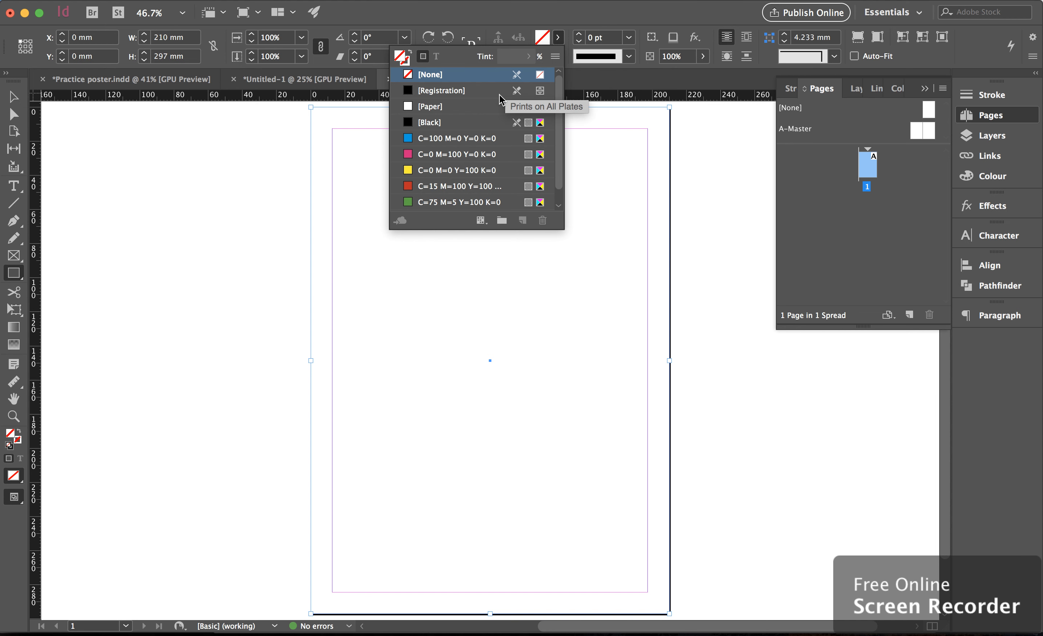
{"action": "left_click", "coordinate": [481, 143]}
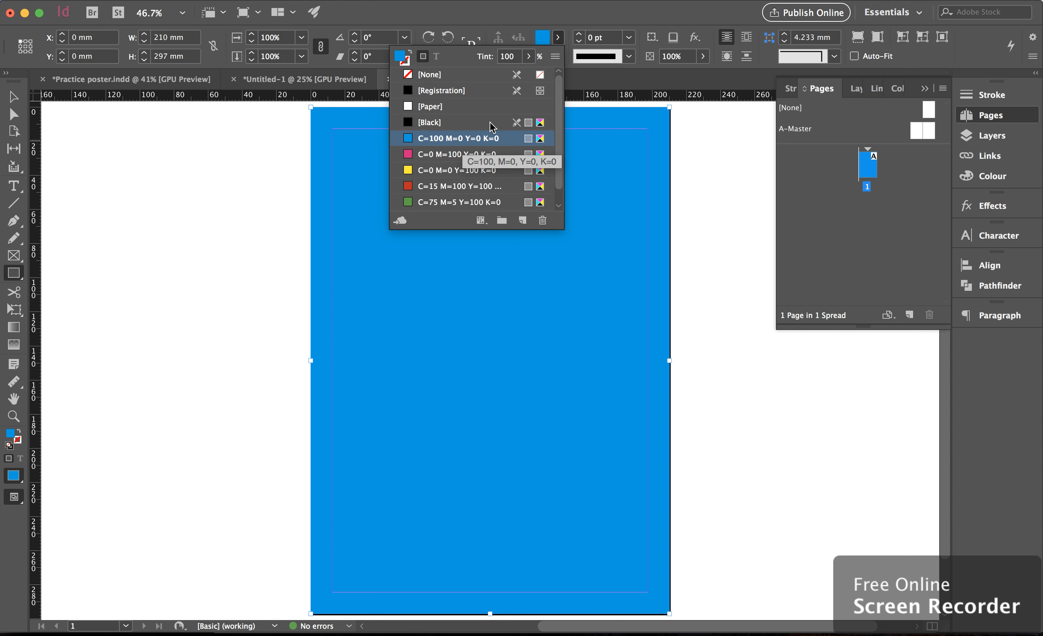
{"action": "left_click", "coordinate": [530, 57]}
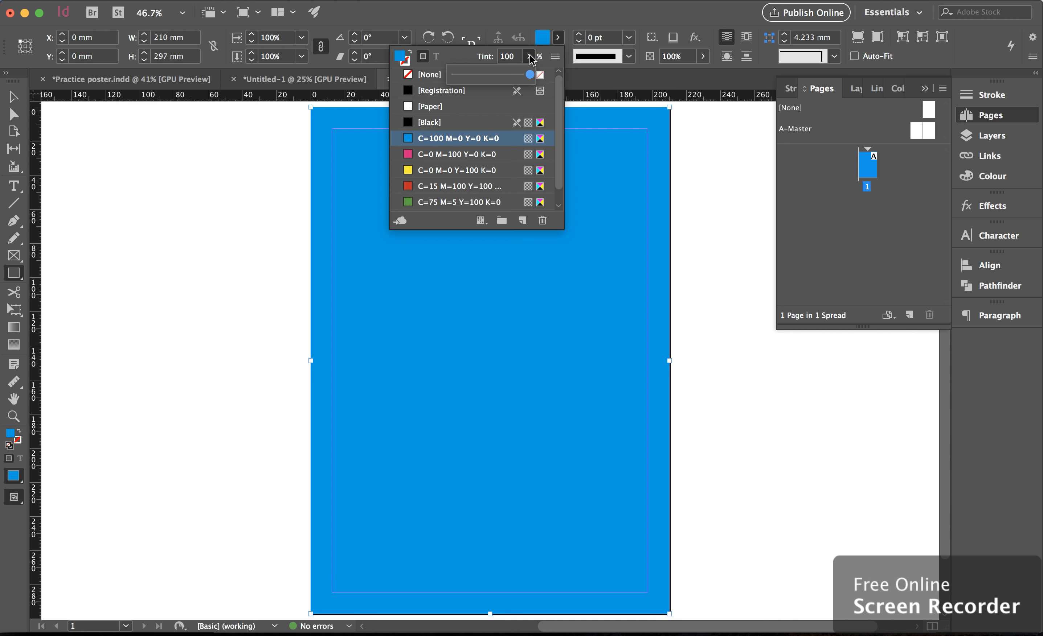
{"action": "left_click_drag", "start_coordinate": [530, 78], "coordinate": [491, 80]}
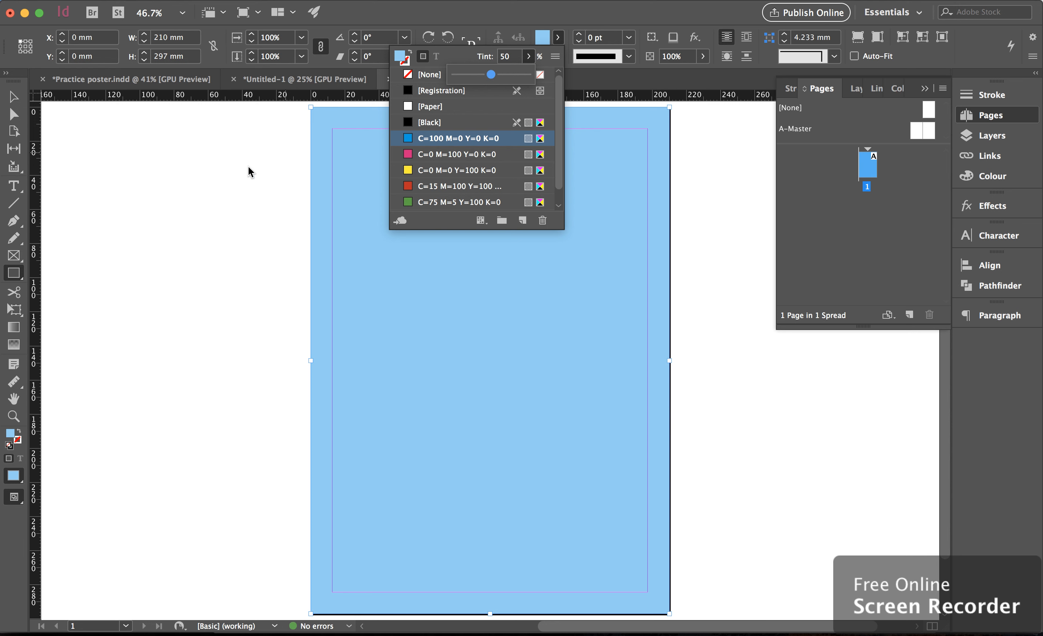
{"action": "left_click", "coordinate": [239, 170]}
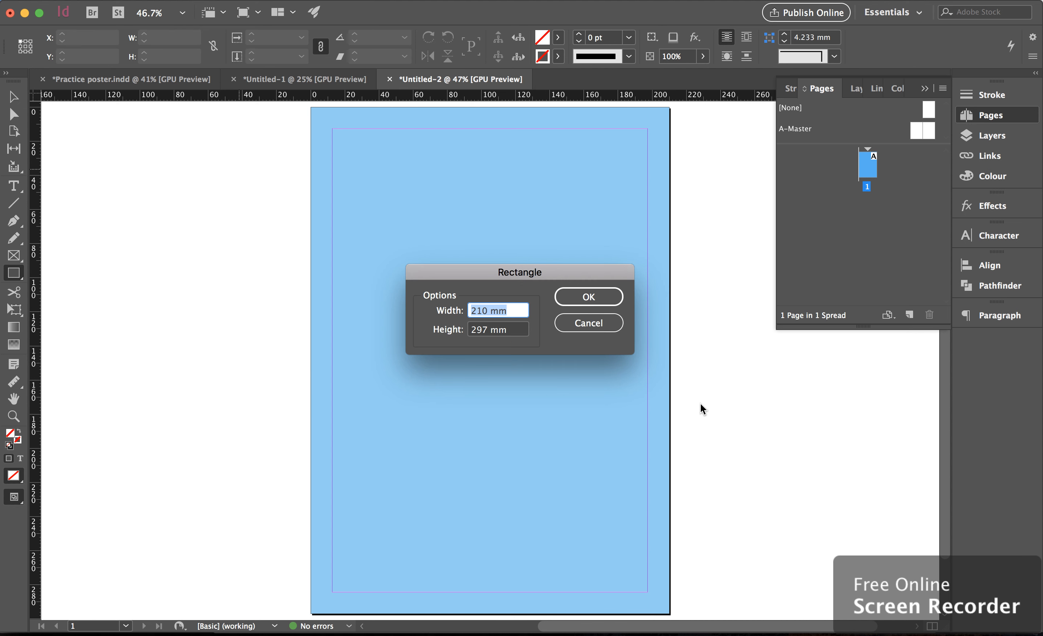
{"action": "left_click", "coordinate": [619, 324]}
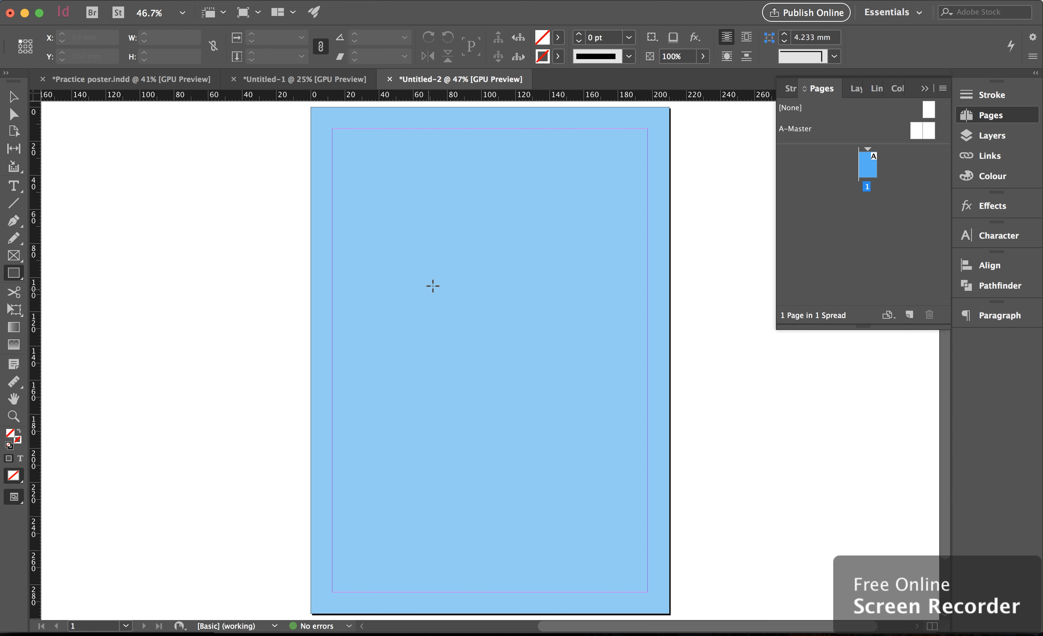
Draw an 85 × 85 mm square near the page centre and fill it with the C=100 M=0 Y=0 K=0 swatch
{"action": "left_click_drag", "start_coordinate": [424, 281], "coordinate": [605, 427]}
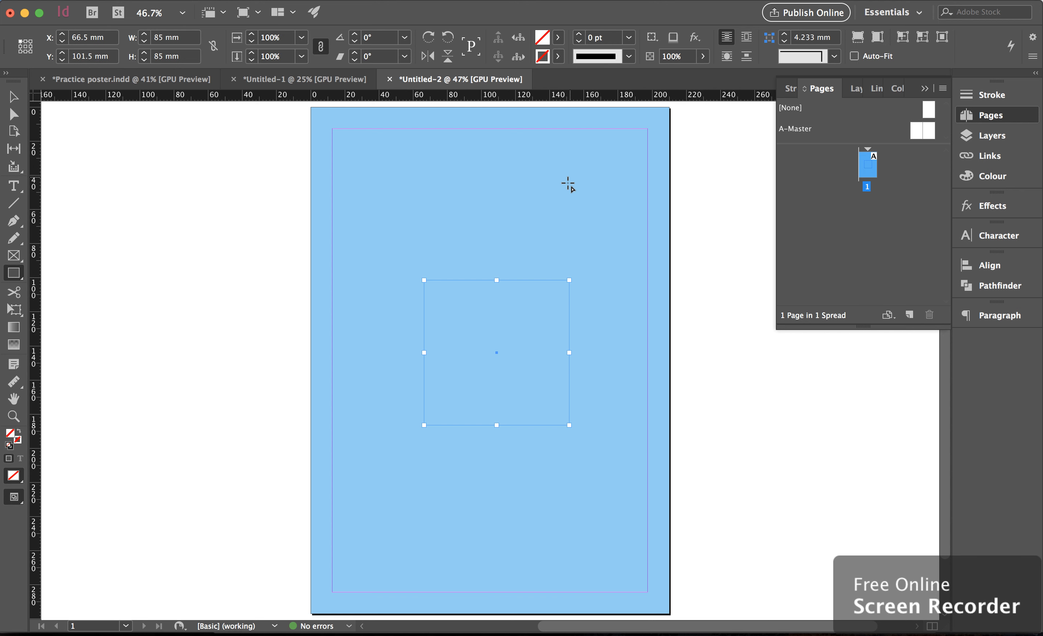
{"action": "left_click", "coordinate": [558, 38]}
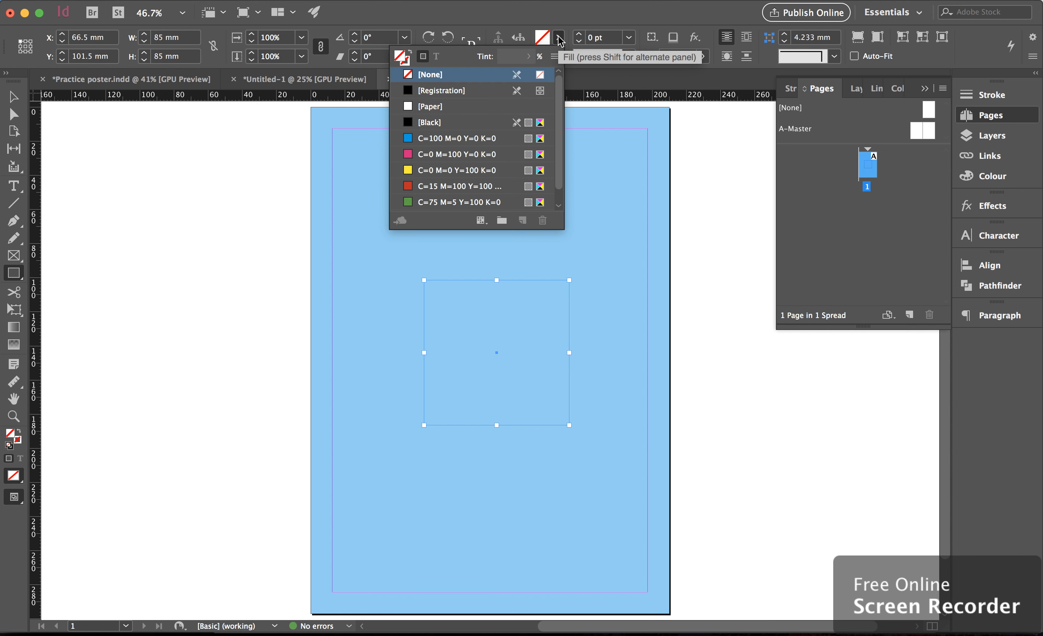
{"action": "left_click", "coordinate": [471, 138]}
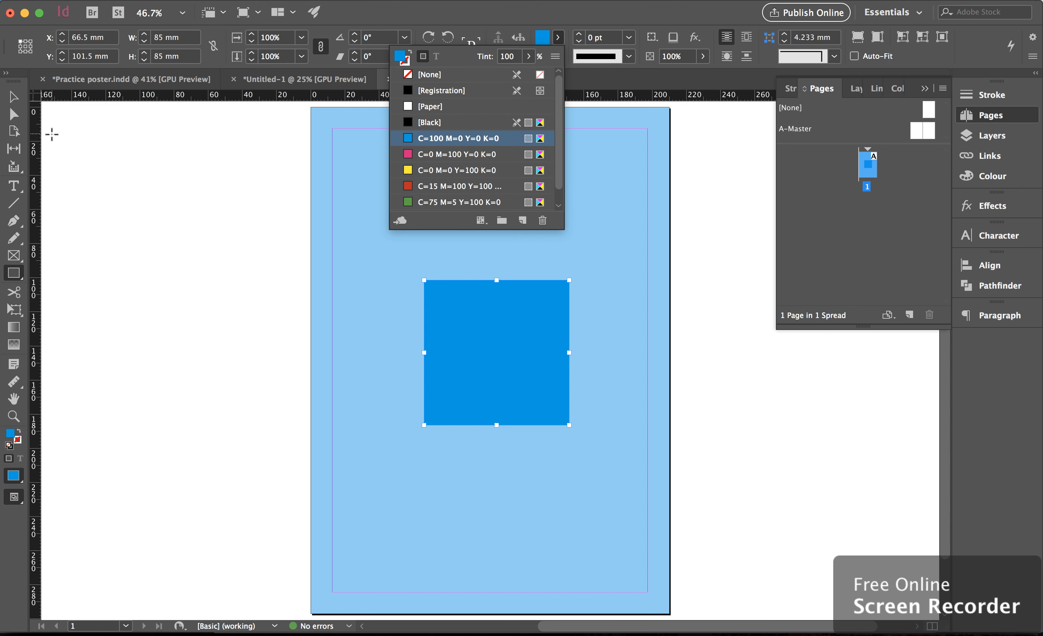
Create a text frame above the square and enter the word sqaure
{"action": "left_click", "coordinate": [14, 104]}
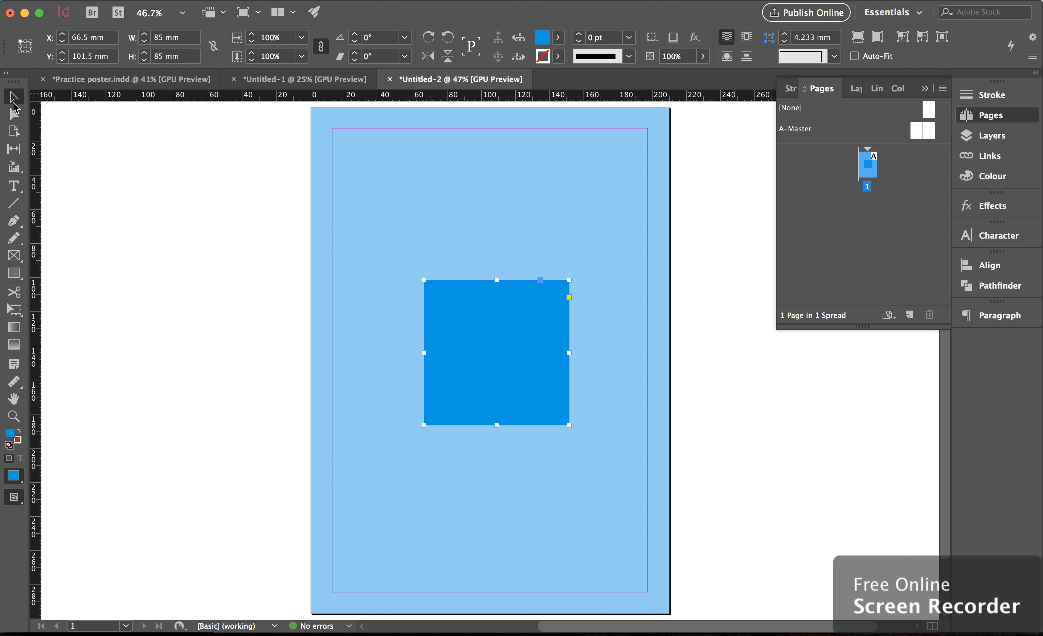
{"action": "left_click", "coordinate": [19, 183]}
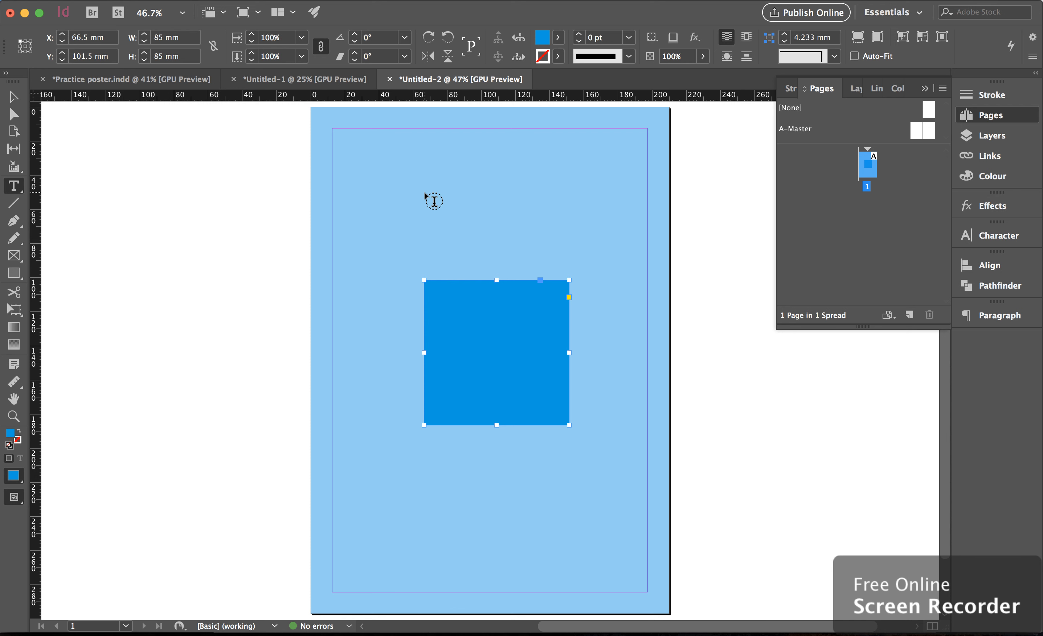
{"action": "left_click_drag", "start_coordinate": [424, 195], "coordinate": [566, 232]}
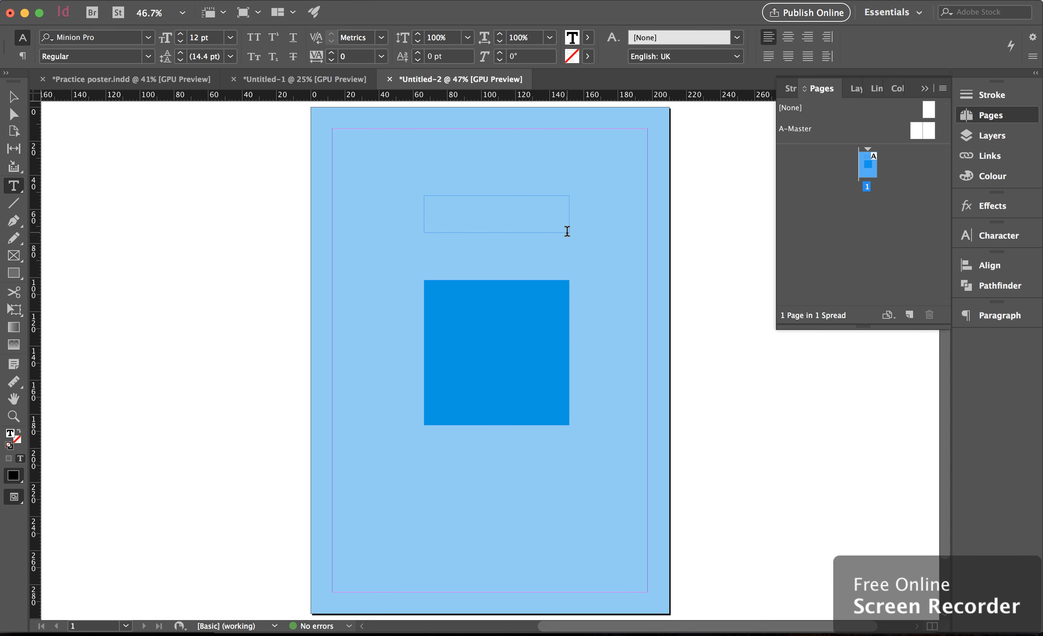
{"action": "type", "text": "sqaure"}
Select all the text and set its font to Berthold Akzidenz Grotesk Medium
{"action": "key", "text": "super+a"}
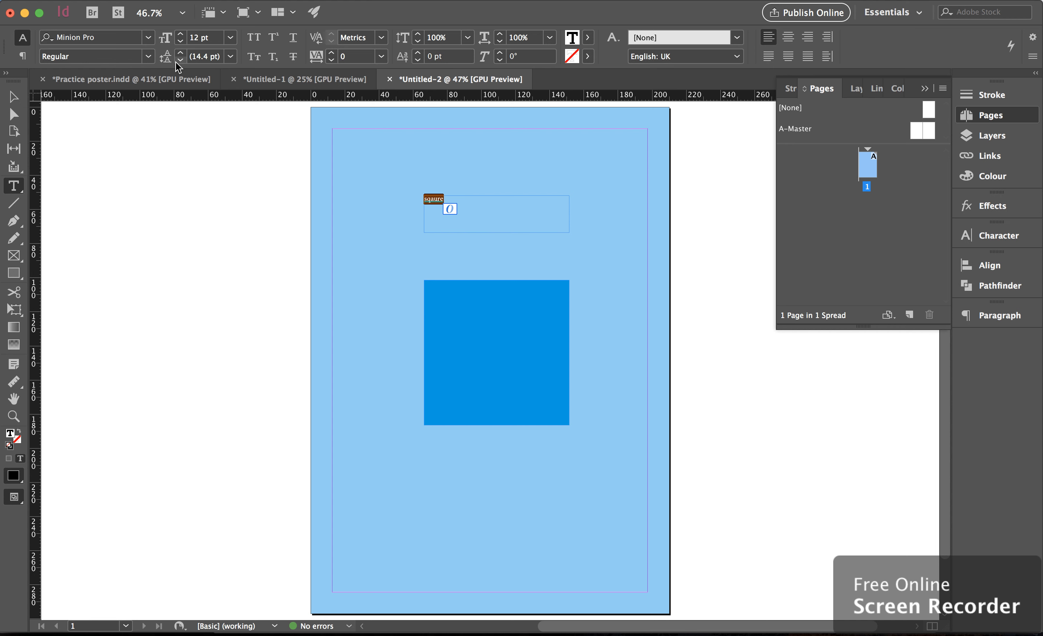
{"action": "left_click", "coordinate": [147, 37]}
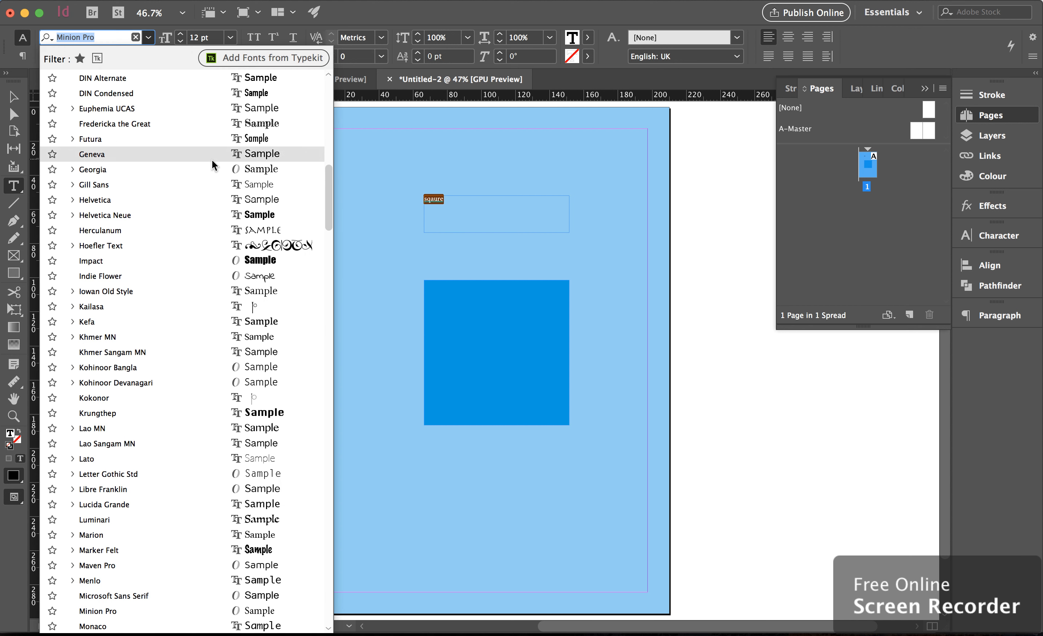
{"action": "type", "text": "ak"}
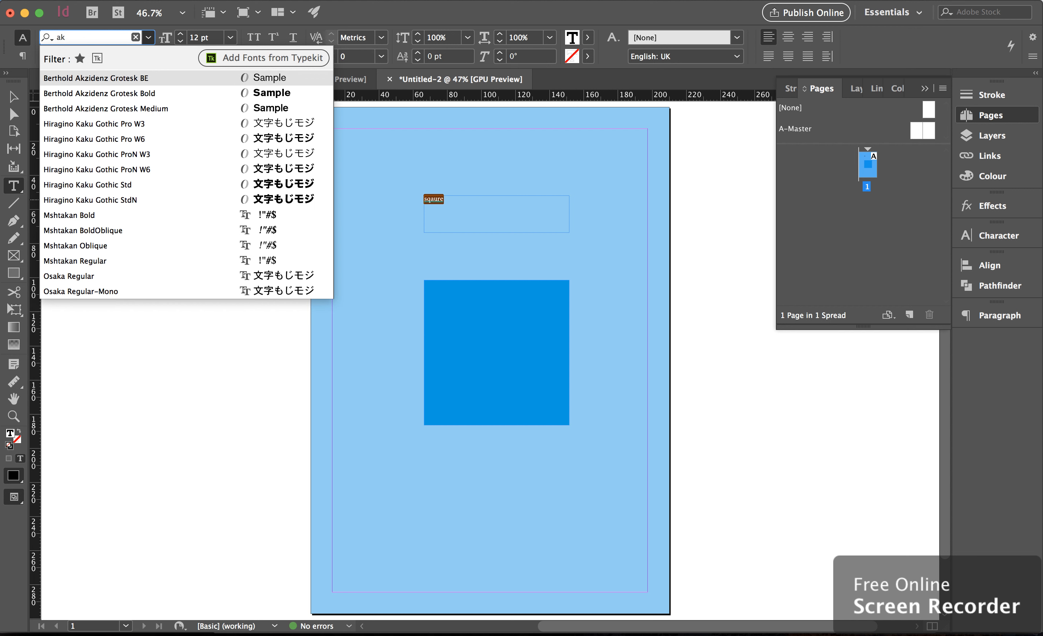
{"action": "key", "text": "Down"}
{"action": "key", "text": "Down"}
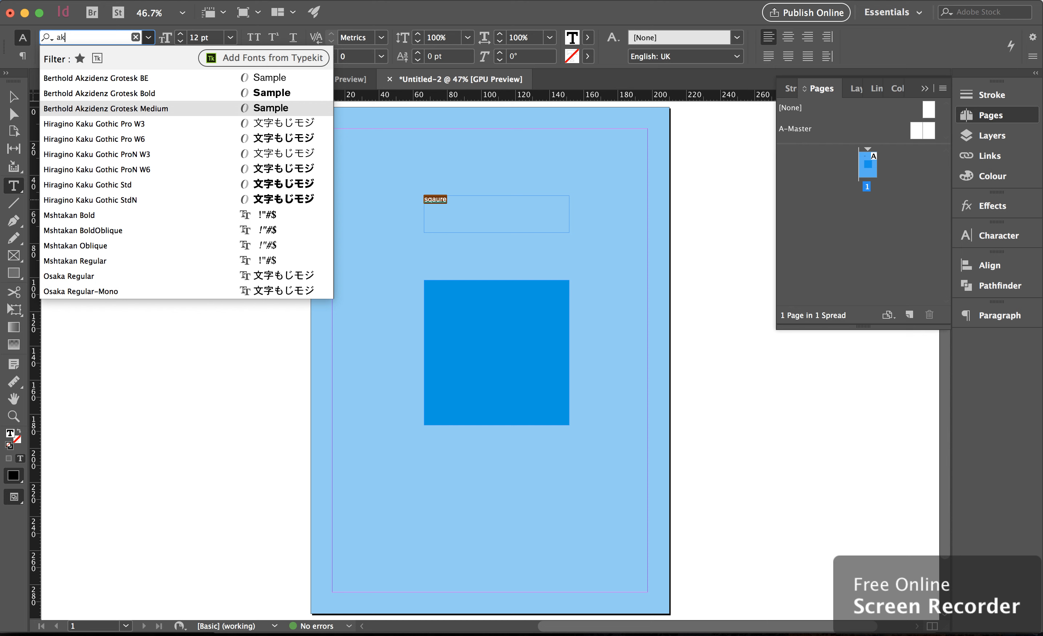
{"action": "key", "text": "BackSpace"}
{"action": "key", "text": "BackSpace"}
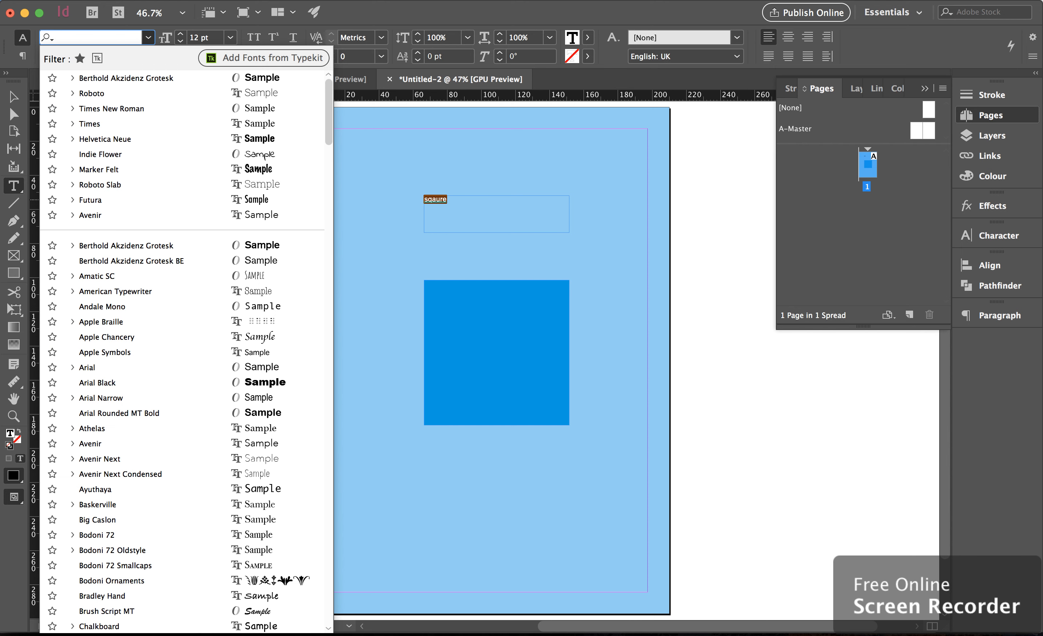
{"action": "type", "text": "ak"}
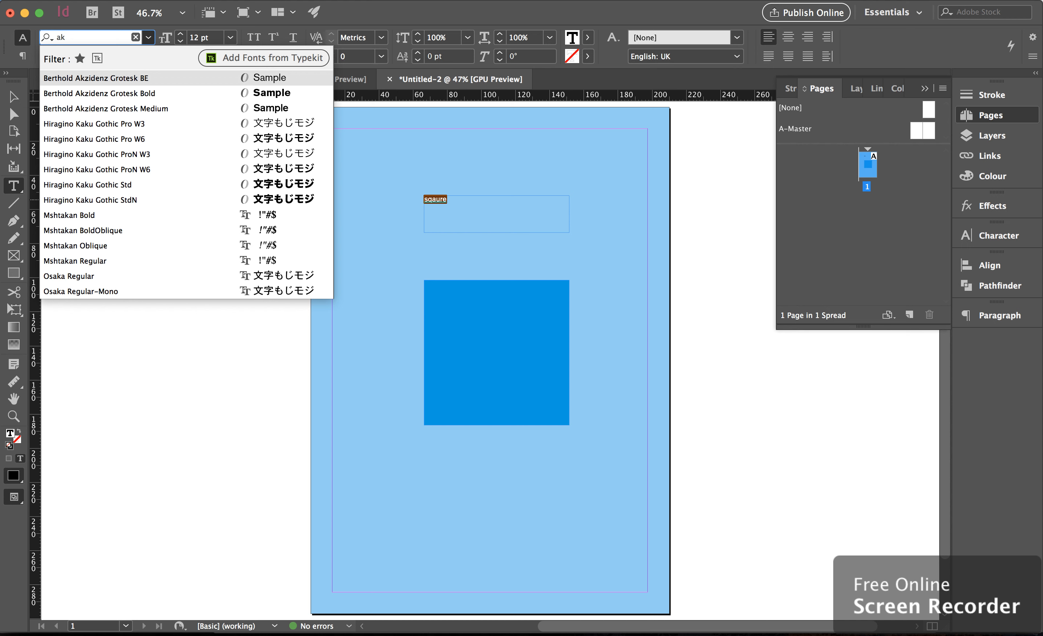
{"action": "key", "text": "Down"}
{"action": "key", "text": "Down"}
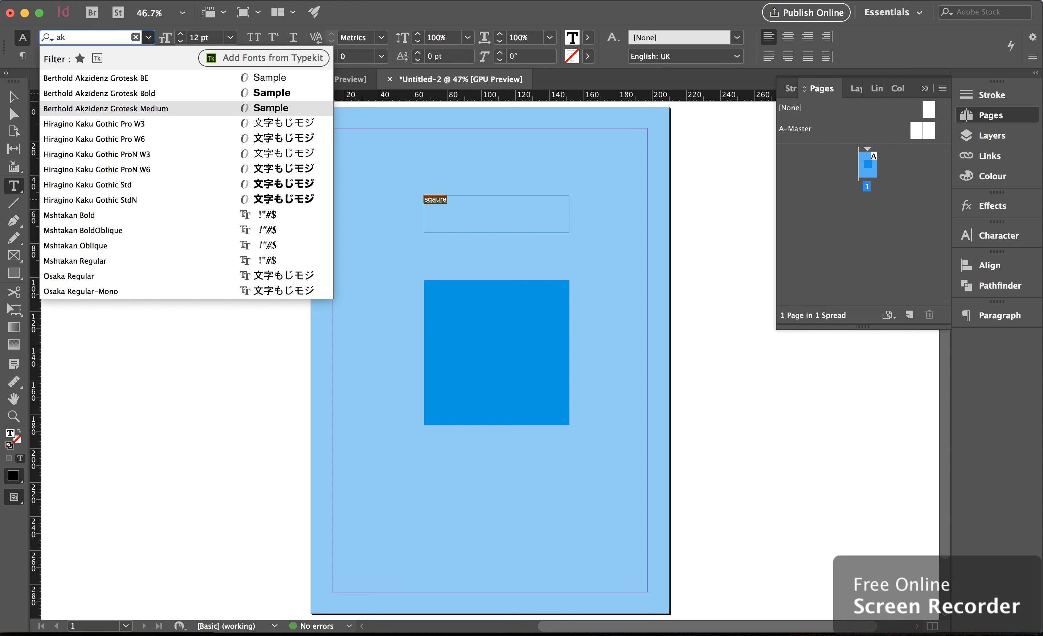
{"action": "key", "text": "Return"}
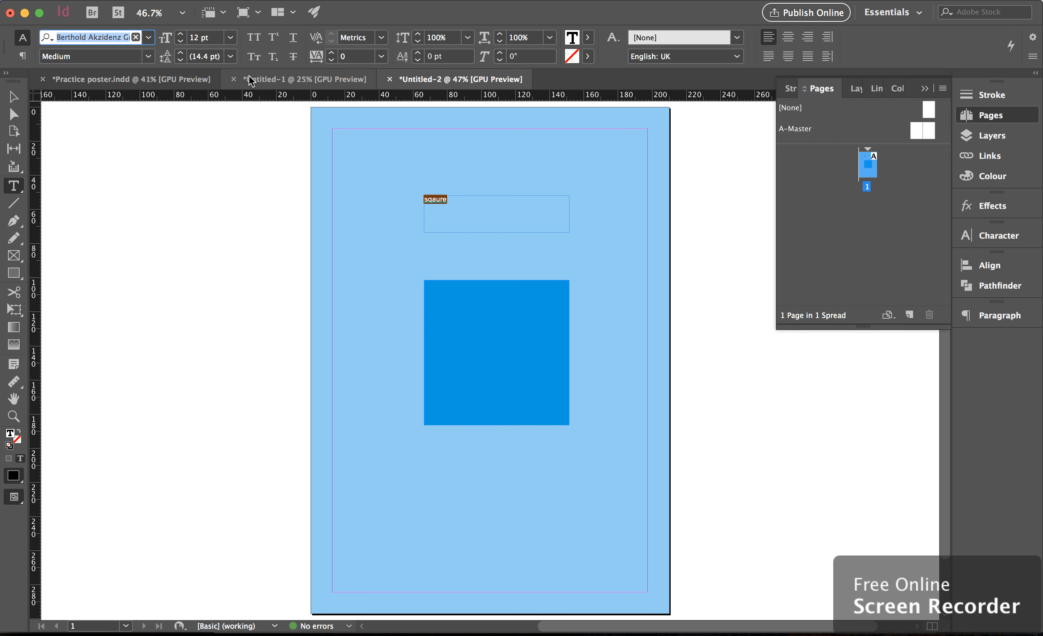
Set the text size to 30 pt and centre-align the paragraph
{"action": "left_click", "coordinate": [167, 42]}
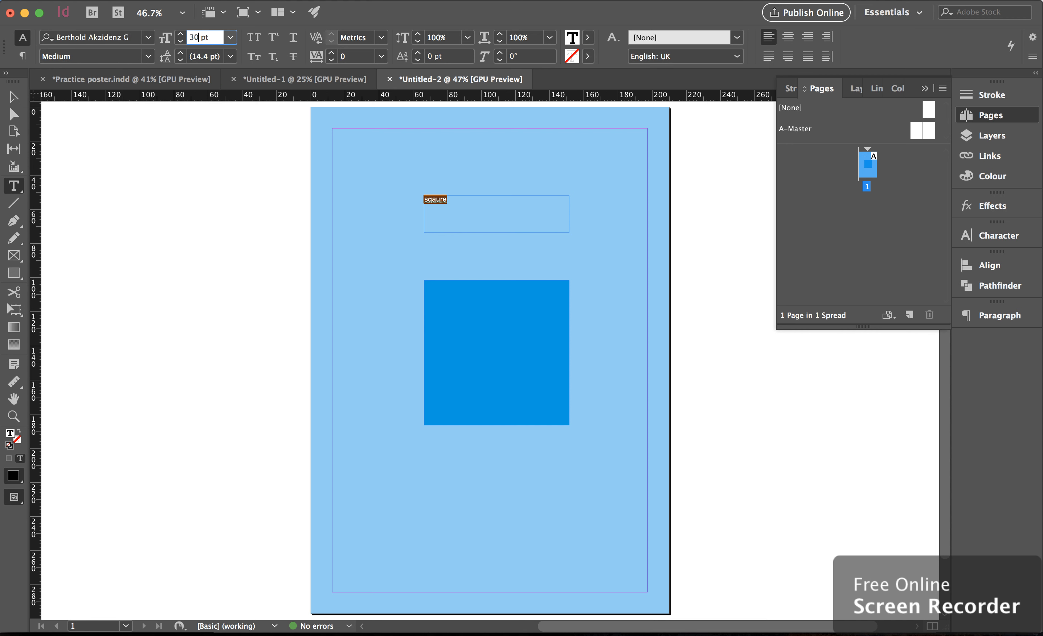
{"action": "key", "text": "Return"}
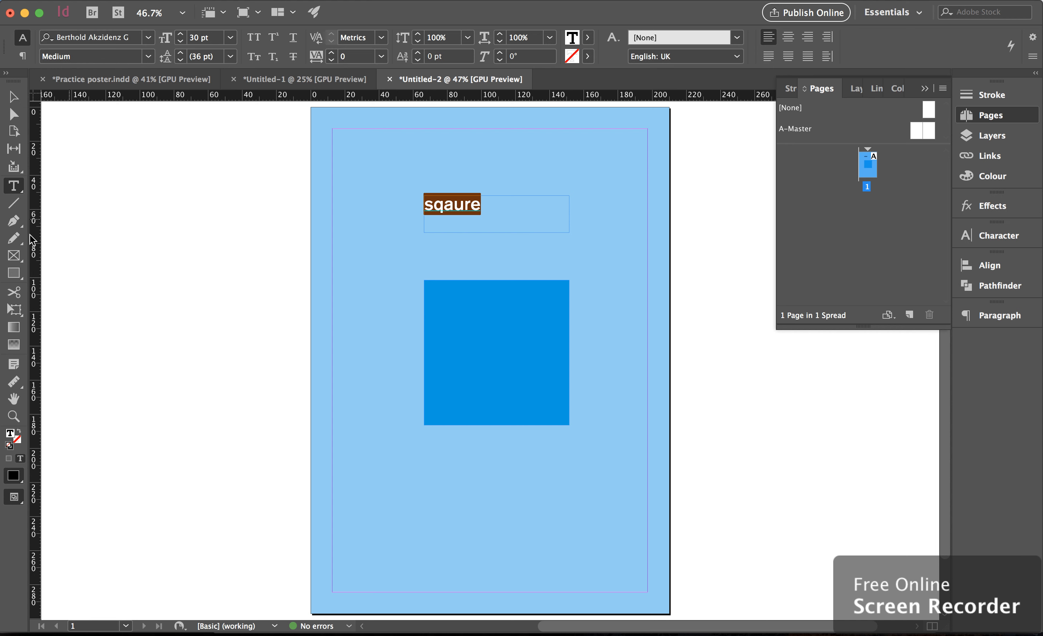
{"action": "left_click", "coordinate": [788, 38]}
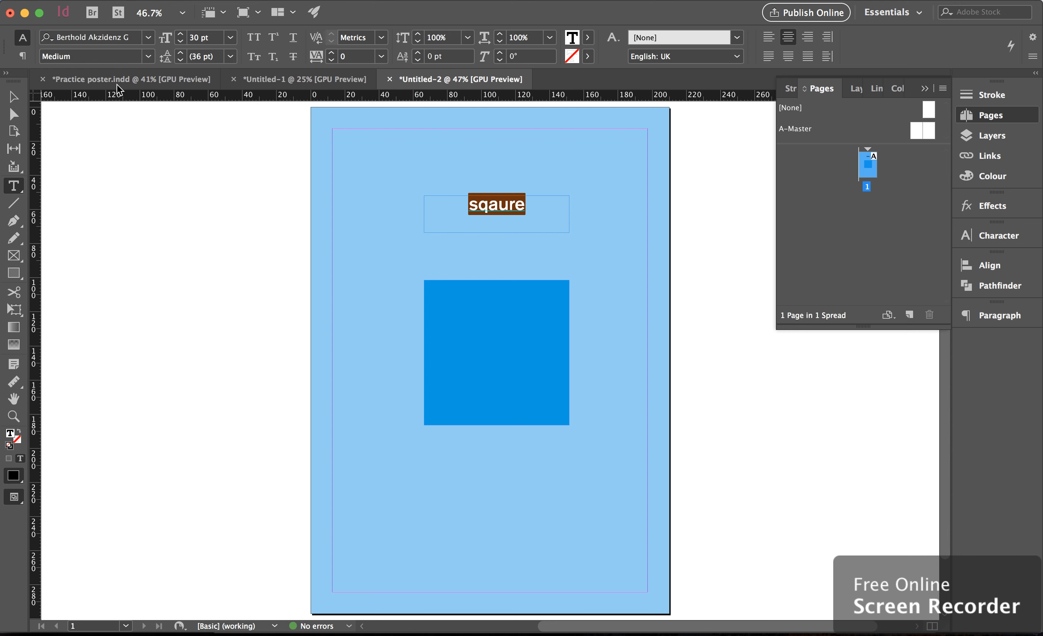
{"action": "left_click", "coordinate": [13, 97]}
{"action": "left_click", "coordinate": [150, 171]}
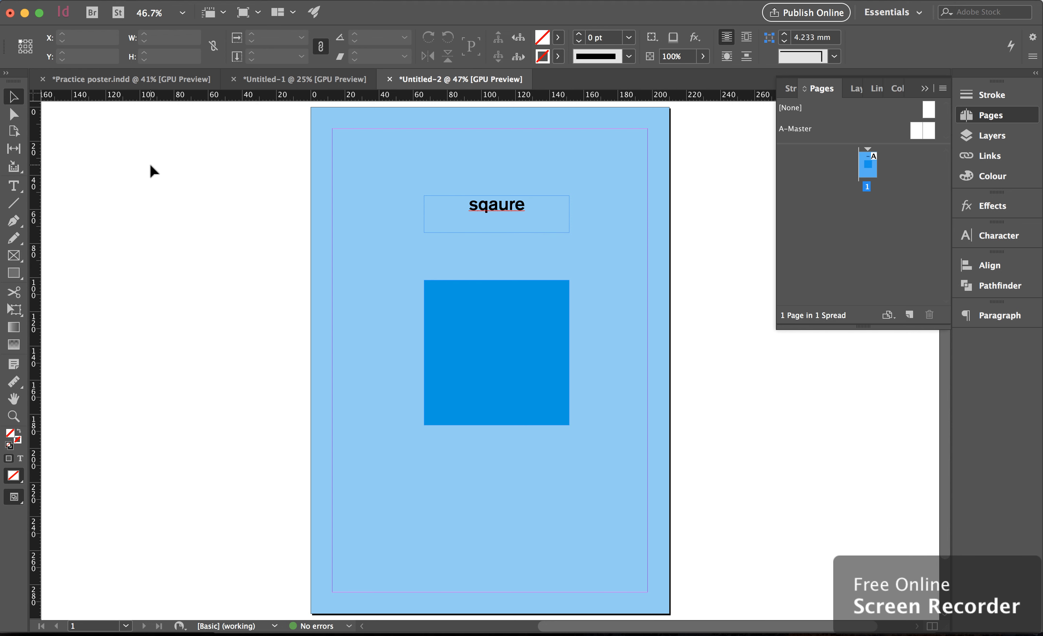
Correct the heading's spelling to square
{"action": "left_click", "coordinate": [14, 186]}
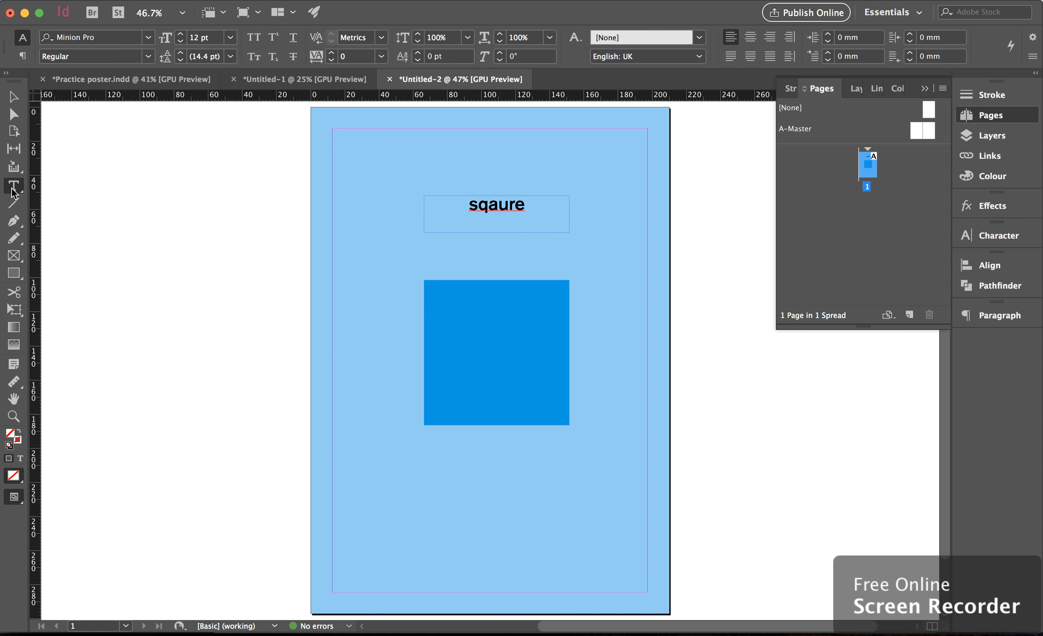
{"action": "left_click", "coordinate": [510, 198]}
{"action": "key", "text": "BackSpace"}
{"action": "key", "text": "BackSpace"}
{"action": "type", "text": "ua"}
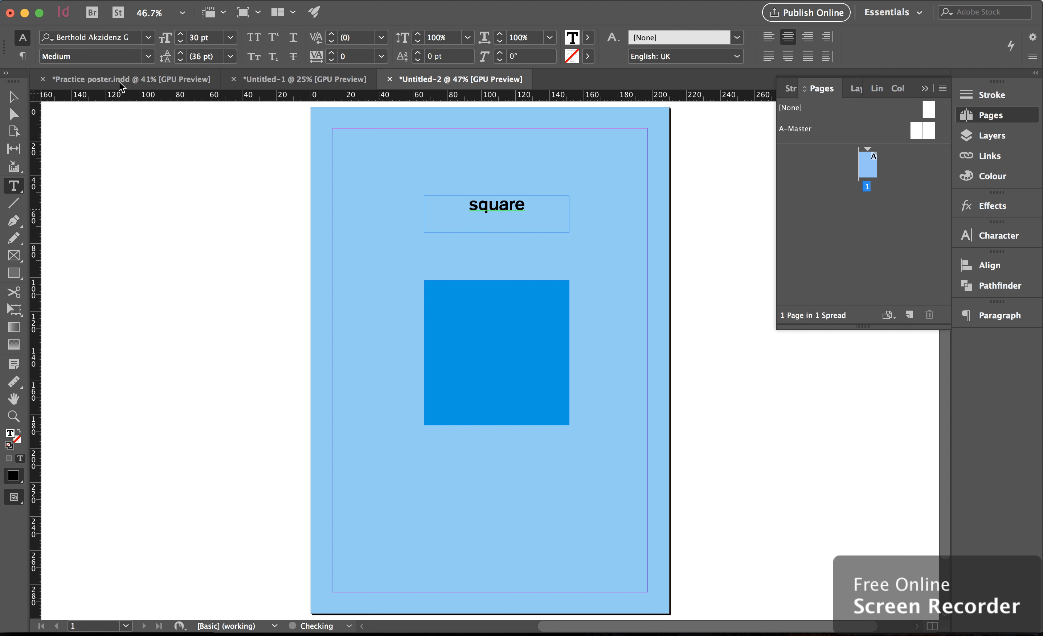
{"action": "left_click", "coordinate": [13, 98]}
{"action": "left_click", "coordinate": [187, 204]}
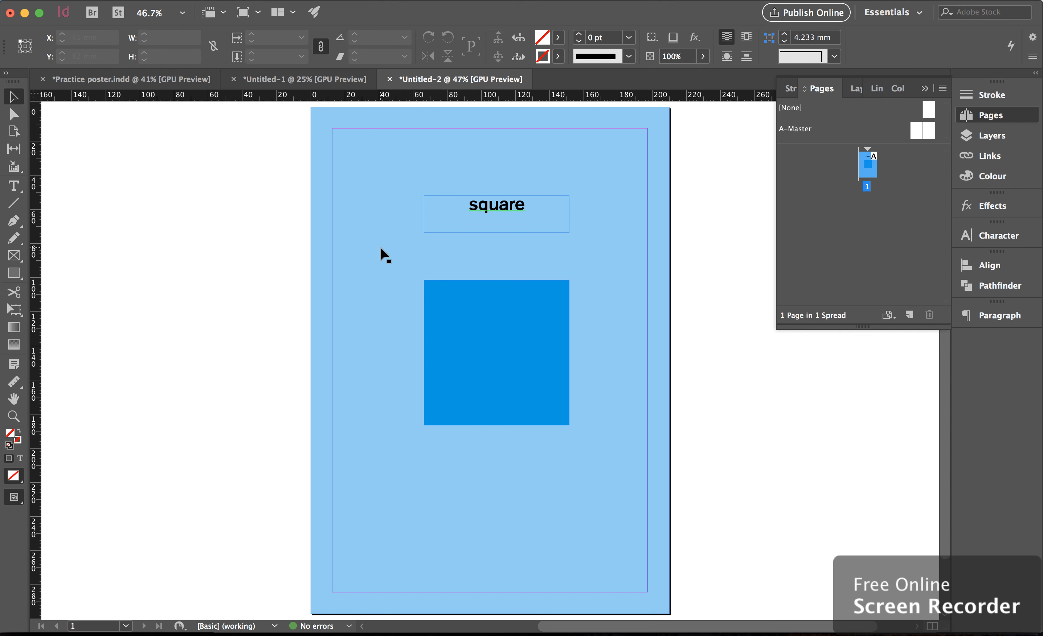
{"action": "mouse_move", "coordinate": [935, 626]}
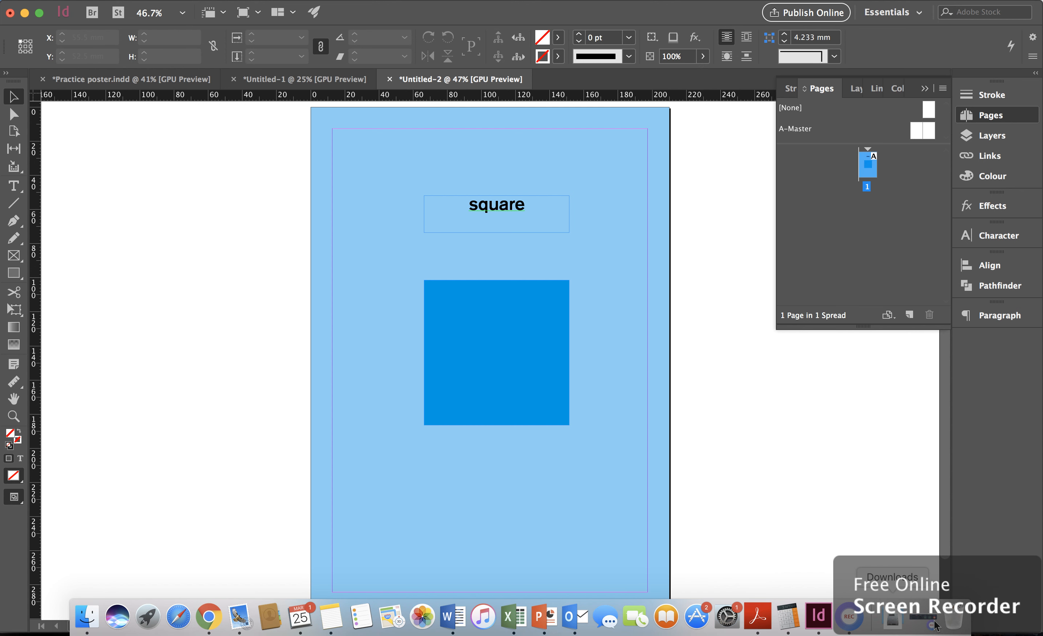
{"action": "left_click", "coordinate": [851, 623]}
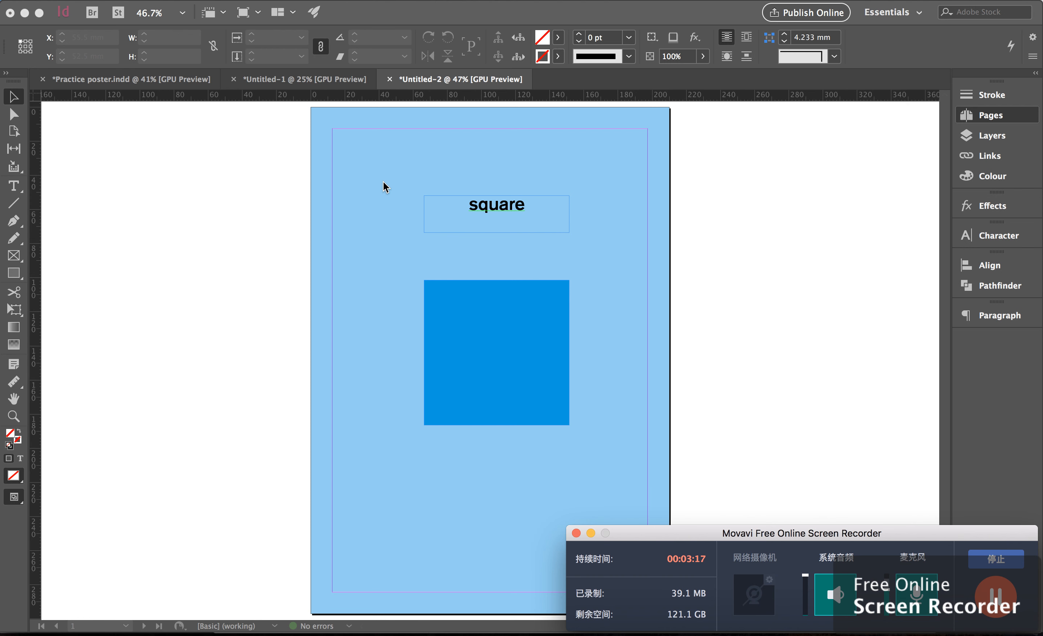
Move the blue square so it is centred horizontally on the page, at about X 62.5 mm, Y 106 mm
{"action": "left_click", "coordinate": [485, 302]}
{"action": "left_click", "coordinate": [497, 316]}
{"action": "mouse_move", "coordinate": [497, 316]}
{"action": "left_mouse_down"}
{"action": "mouse_move", "coordinate": [453, 320]}
{"action": "mouse_move", "coordinate": [494, 321]}
{"action": "left_mouse_up"}
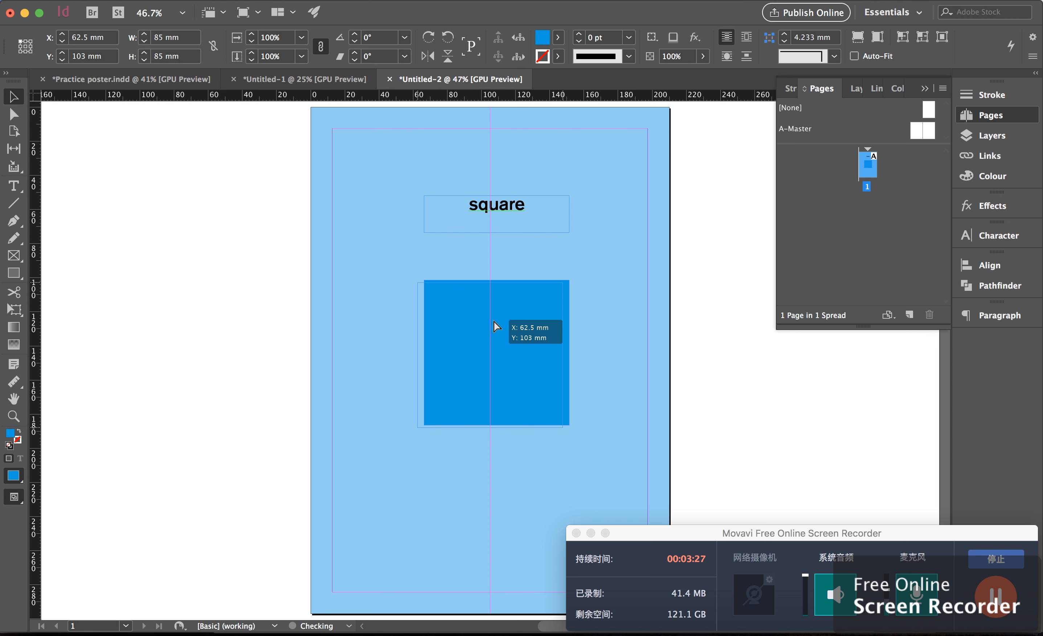
{"action": "mouse_move", "coordinate": [493, 322]}
{"action": "left_mouse_down"}
{"action": "mouse_move", "coordinate": [493, 304]}
{"action": "mouse_move", "coordinate": [493, 326]}
{"action": "left_mouse_up"}
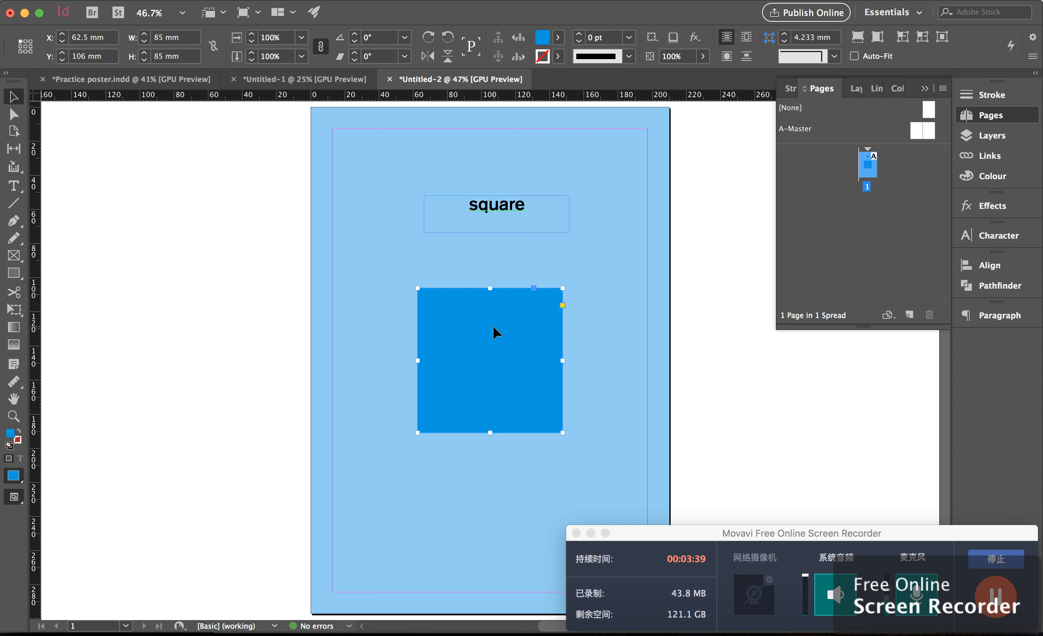
Move the heading text frame to centre it above the square, at about X 62.5 mm, Y 53 mm, then deselect
{"action": "left_click", "coordinate": [516, 208]}
{"action": "left_click_drag", "start_coordinate": [516, 207], "coordinate": [508, 210]}
{"action": "left_click_drag", "start_coordinate": [510, 216], "coordinate": [509, 216]}
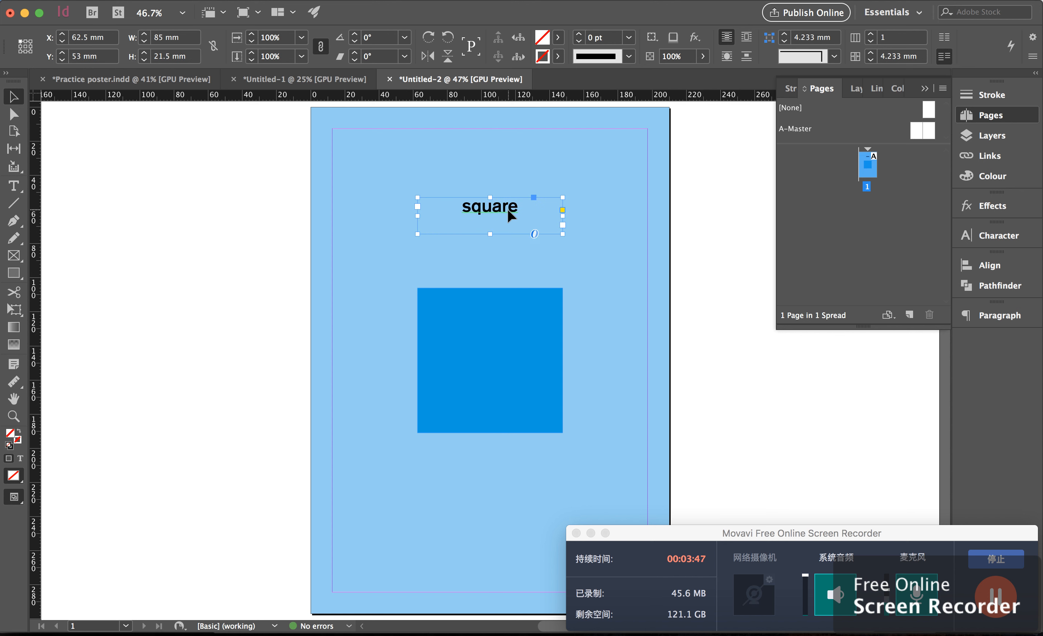
{"action": "left_click", "coordinate": [721, 294]}
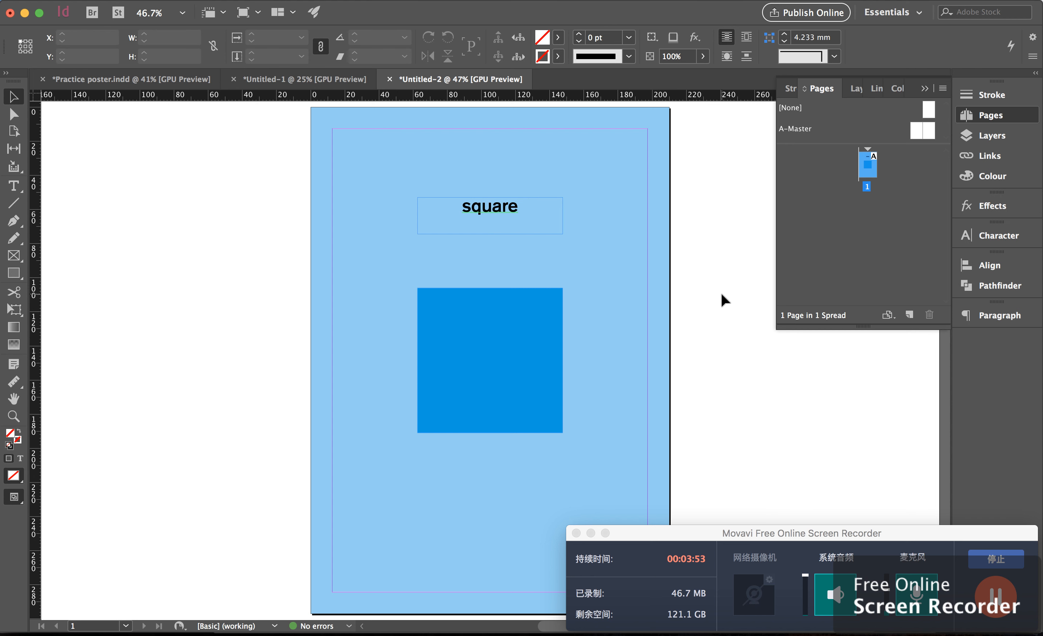
Toggle the preview view mode to check the finished layout without guides and frame edges
{"action": "key", "text": "w"}
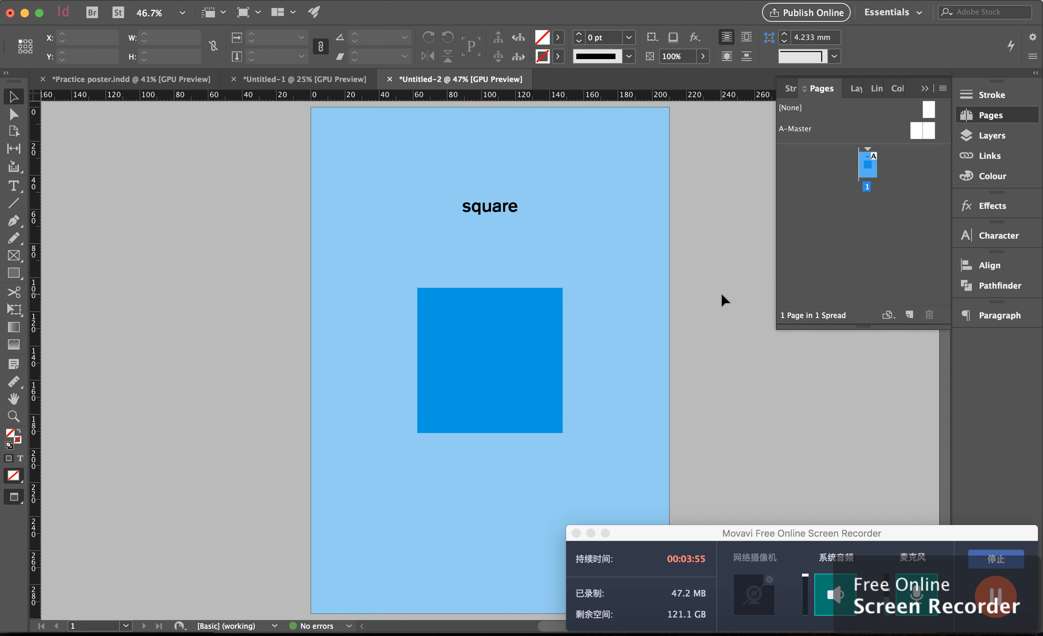
{"action": "key", "text": "w"}
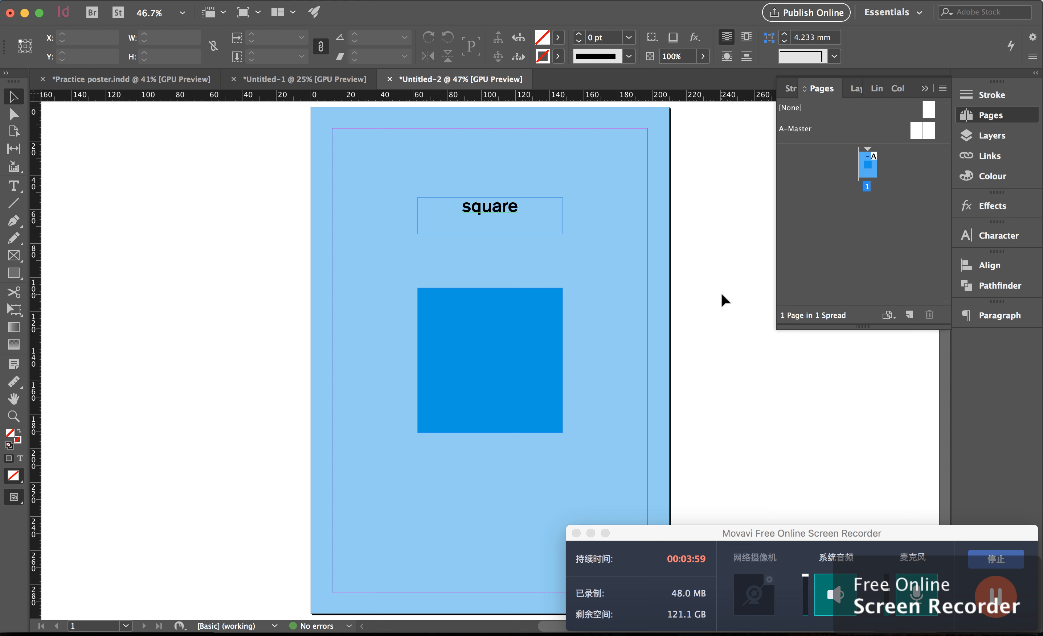
{"action": "key", "text": "w"}
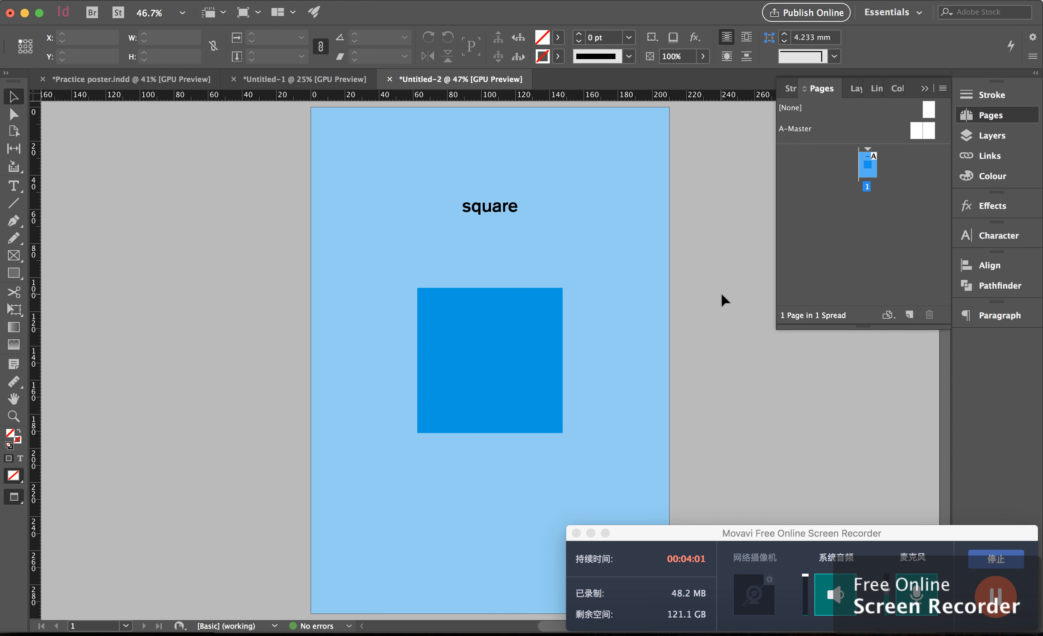